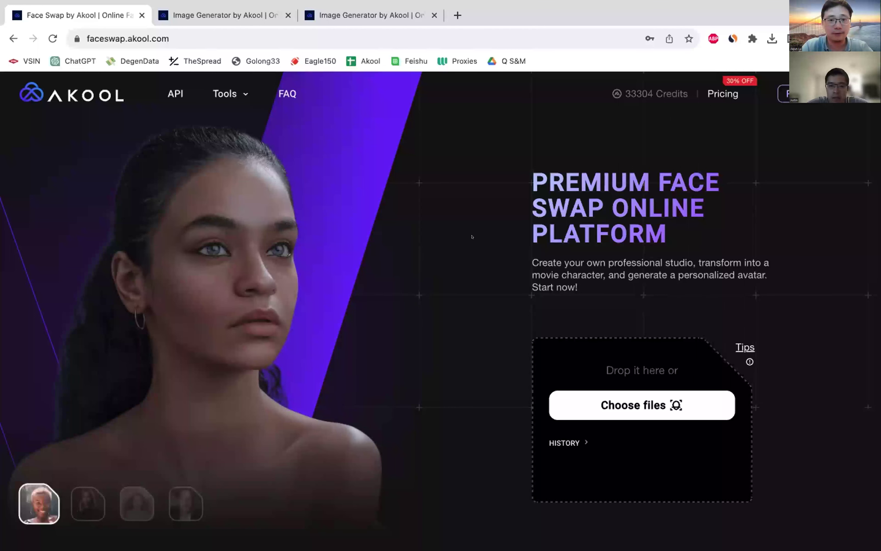
Upload Taylor S.png from the Downloads folder into the face swap editor.
key("XF86AudioRaiseVolume")
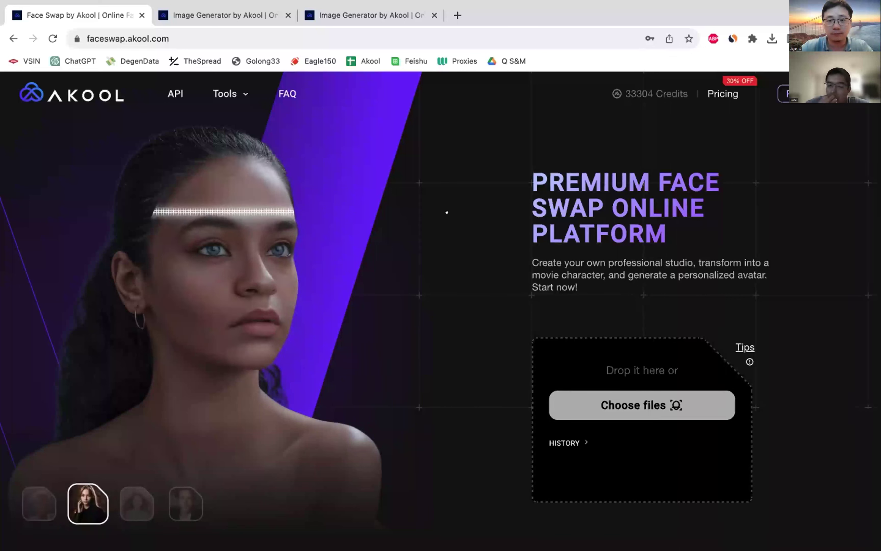
left_click(641, 405)
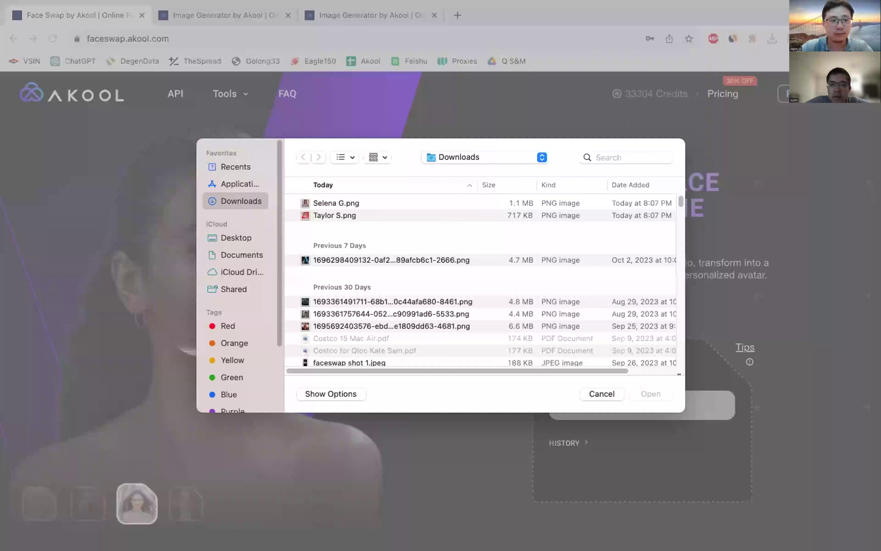
key("t")
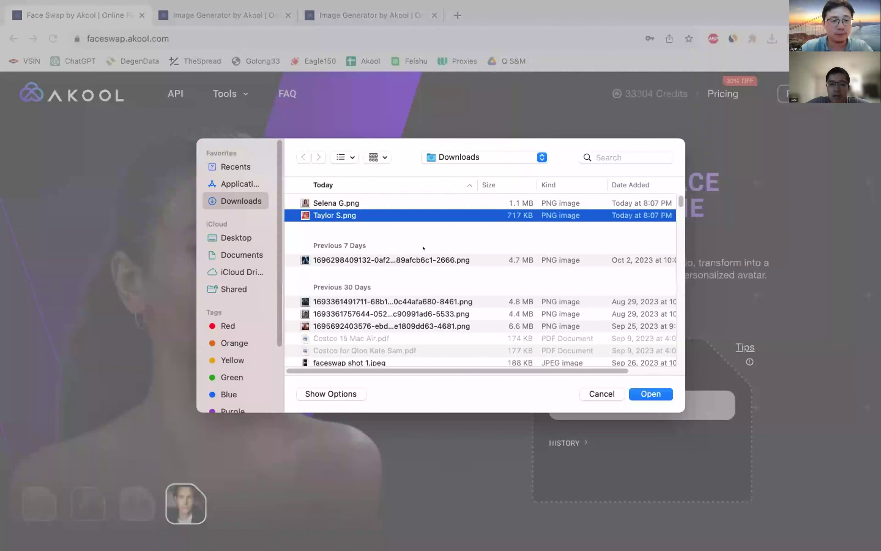
key("Return")
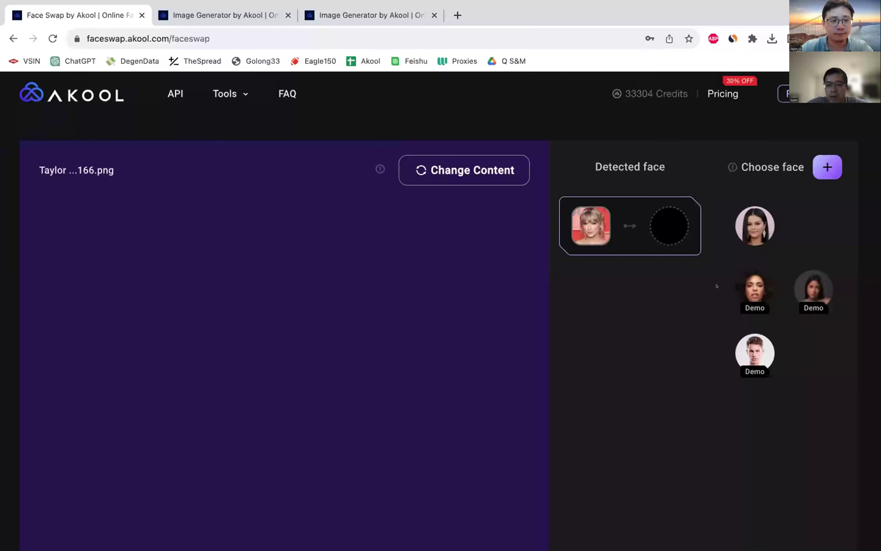
Assign the first face under Choose face, the dark-haired woman, as the replacement face.
mouse_move(758, 220)
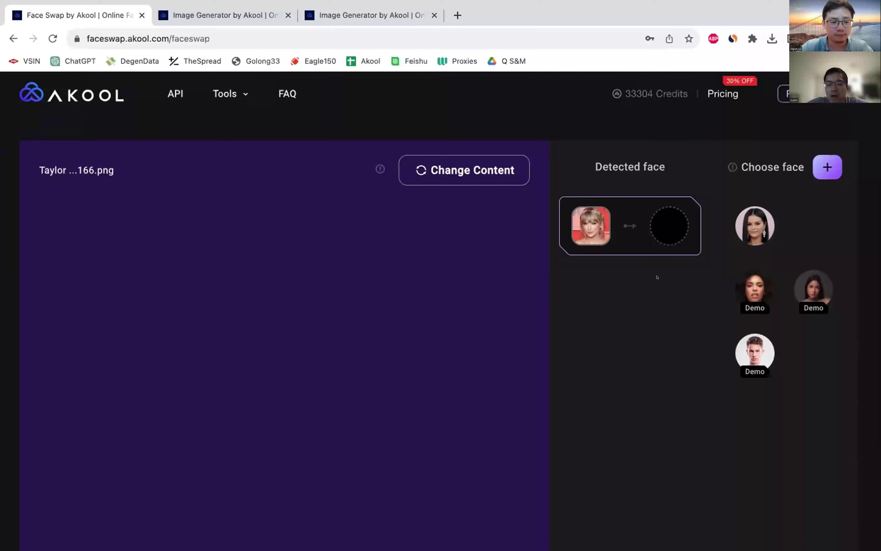
left_click(748, 229)
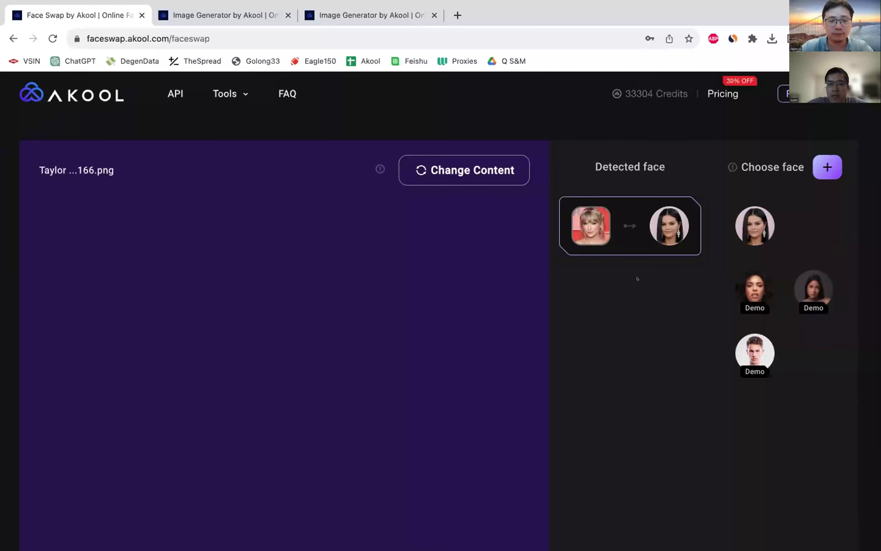
mouse_move(651, 222)
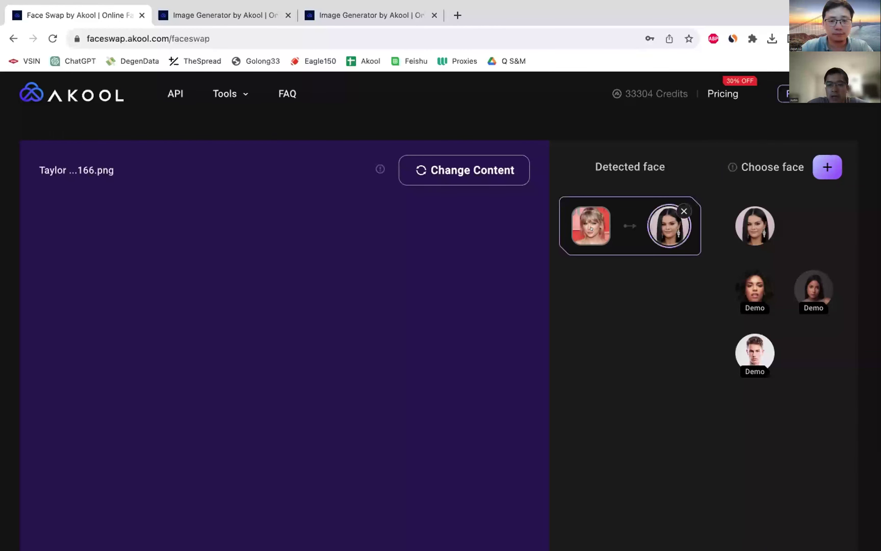
scroll(648, 345, "down", 1)
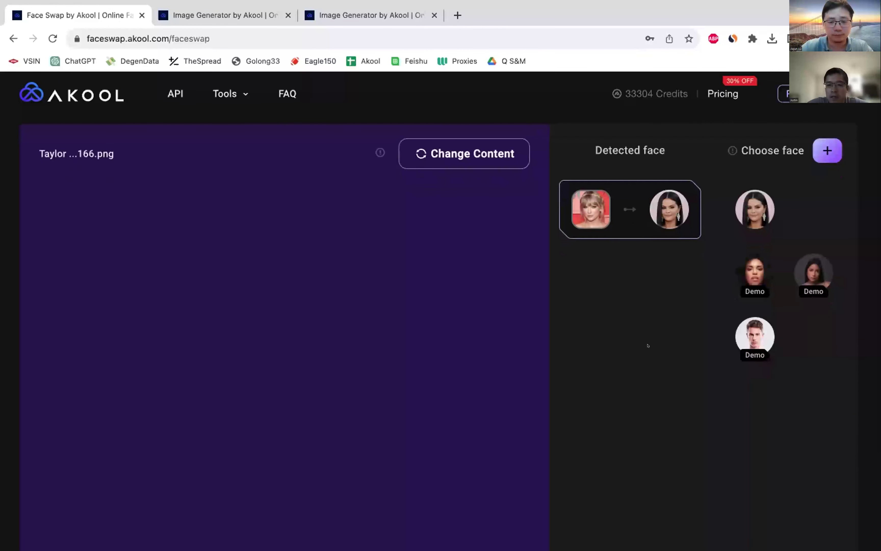
scroll(648, 346, "down", 3)
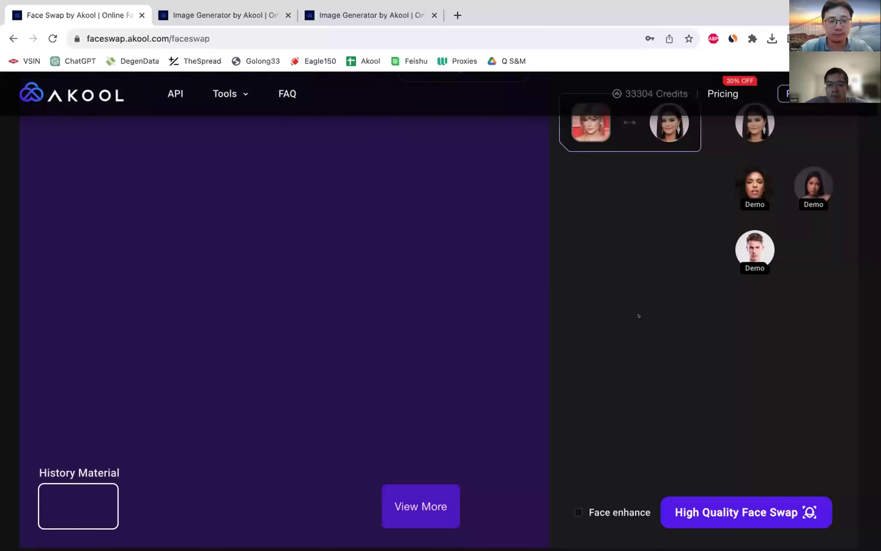
Run the High-Quality Face Swap and view the final_Taylor S images in Results.
left_click(700, 513)
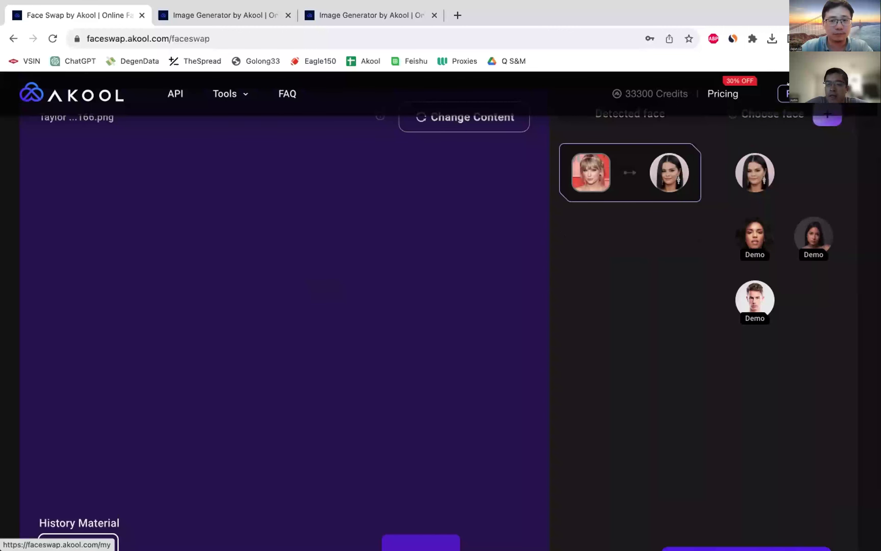
left_click(788, 84)
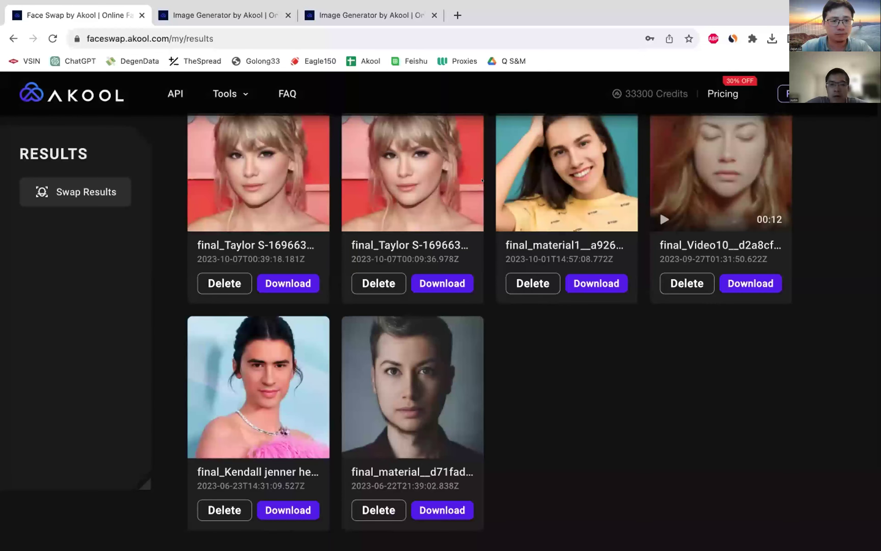
scroll(473, 198, "up", 2)
scroll(482, 180, "up", 1)
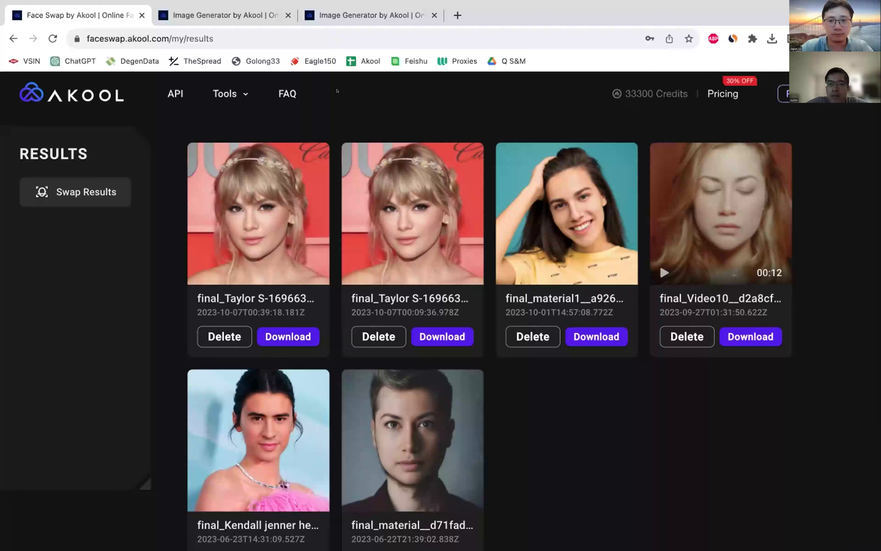
mouse_move(207, 2)
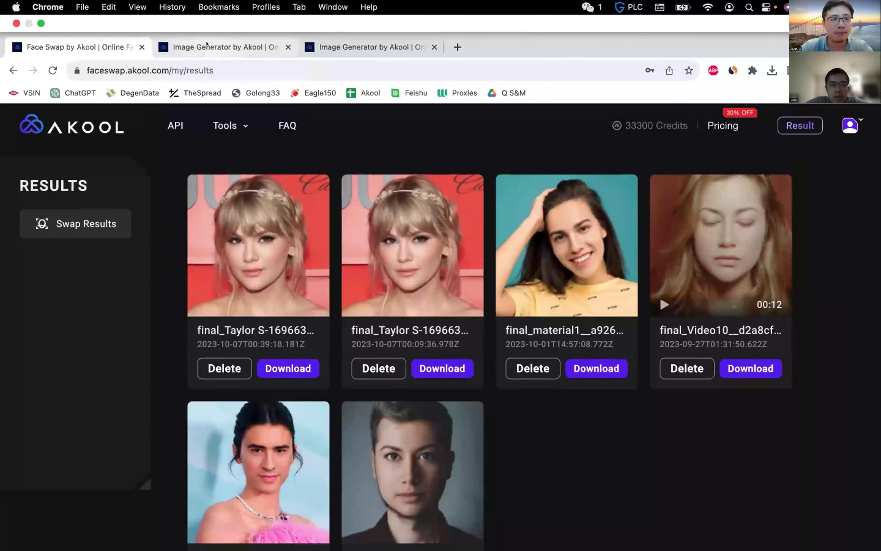
Switch to the Image Generator by Akool tab.
left_click(211, 47)
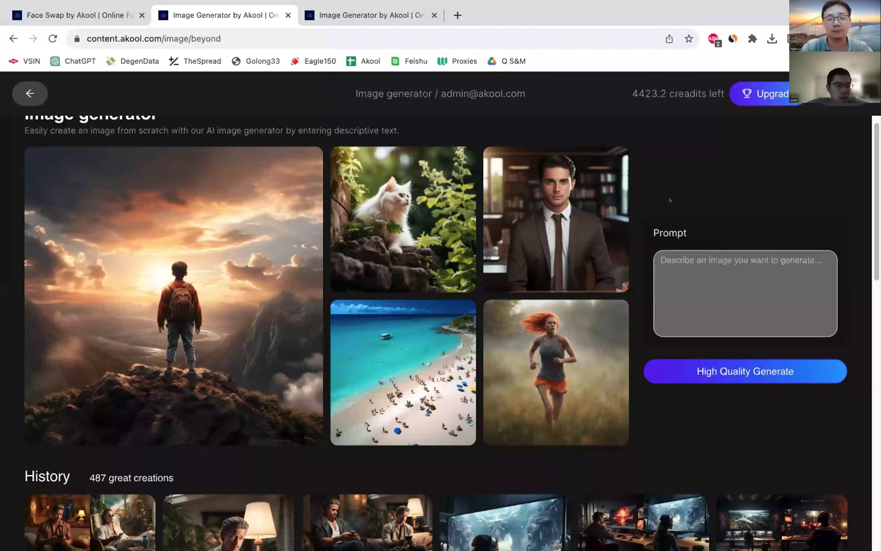
Generate high-quality images for the prompt 'Brad Pitt happy on cell phone at home'.
left_click(688, 229)
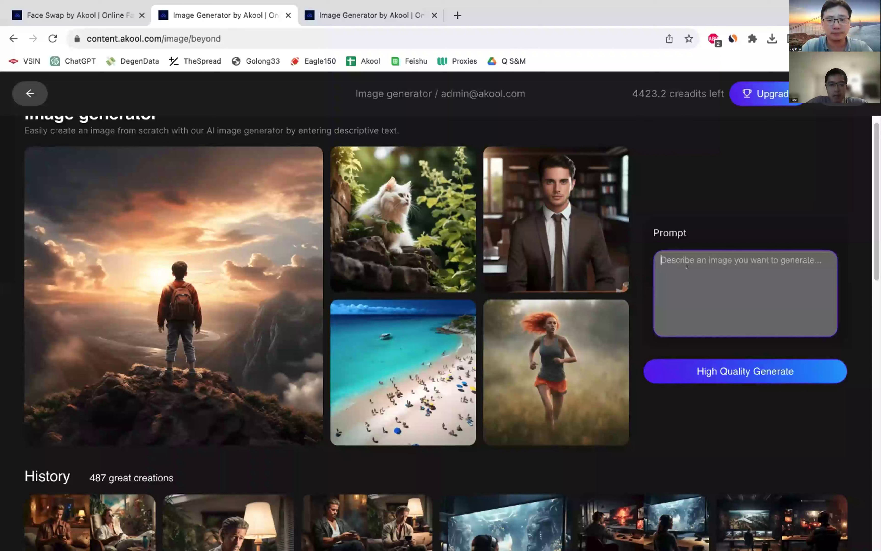
type("Brad ")
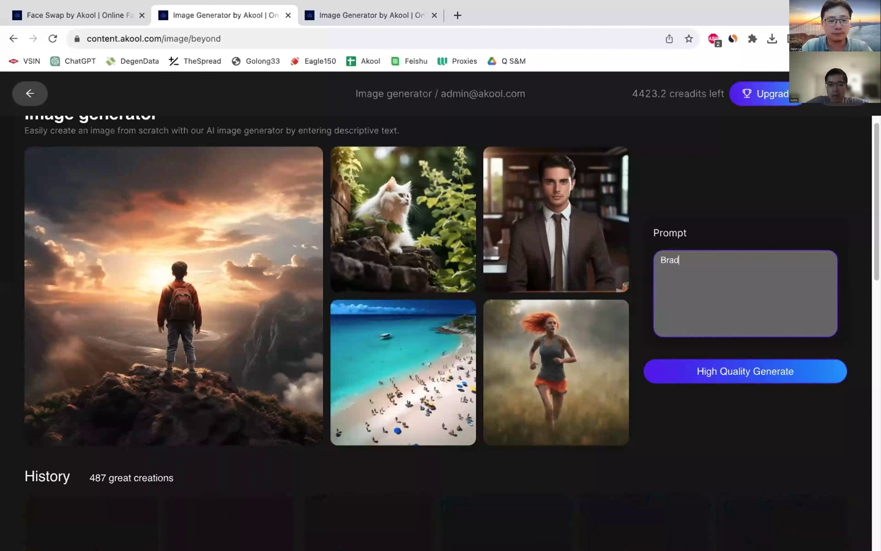
type("Pitt")
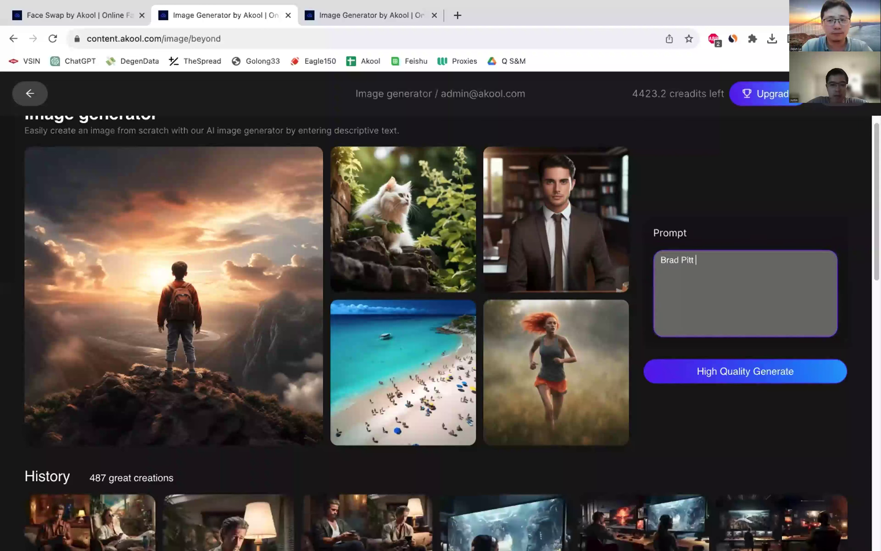
type(" happy")
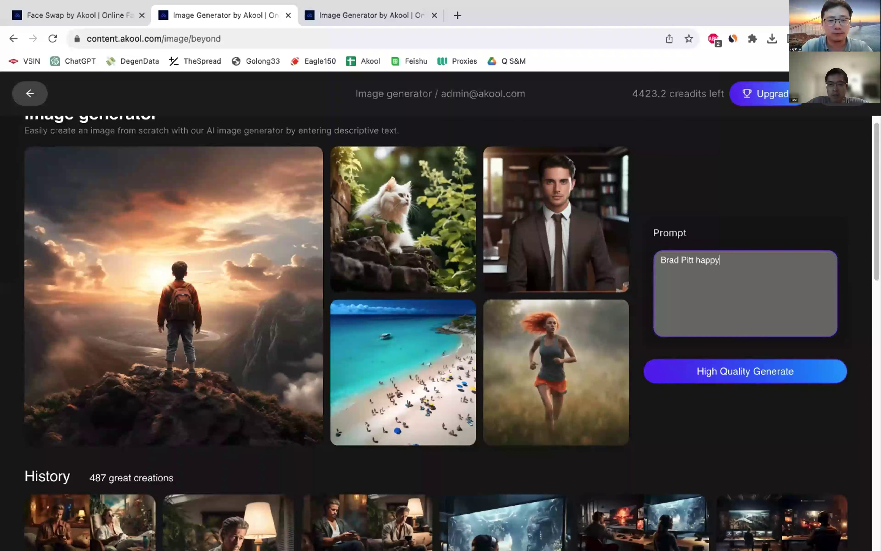
type(" on cell phone at hme")
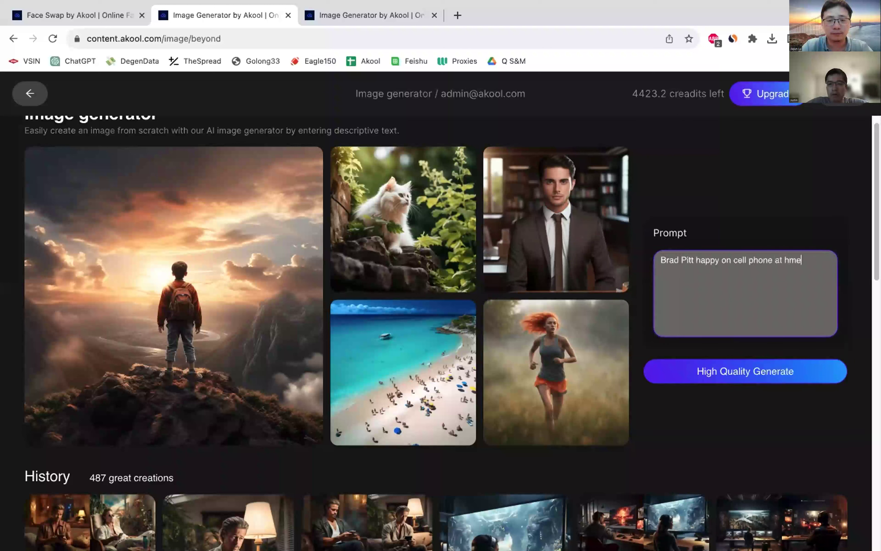
key("BackSpace")
key("BackSpace")
type("ome")
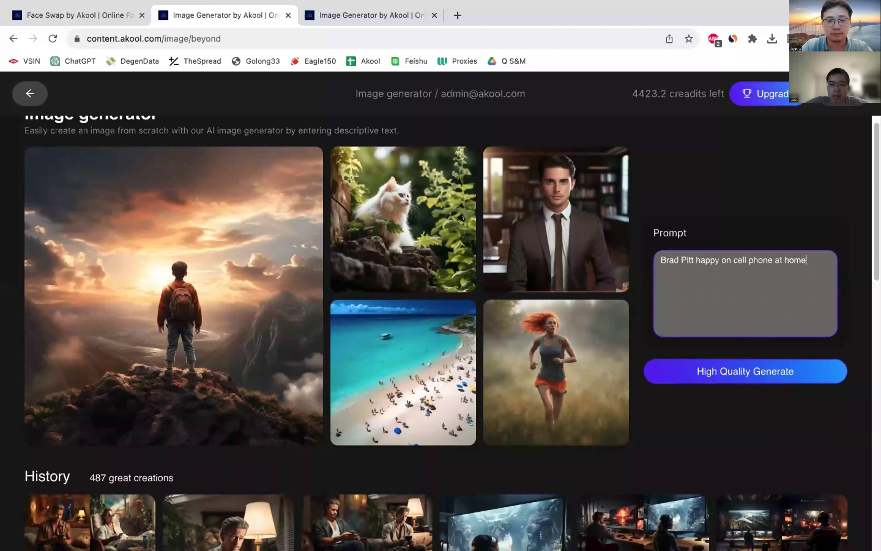
key("Return")
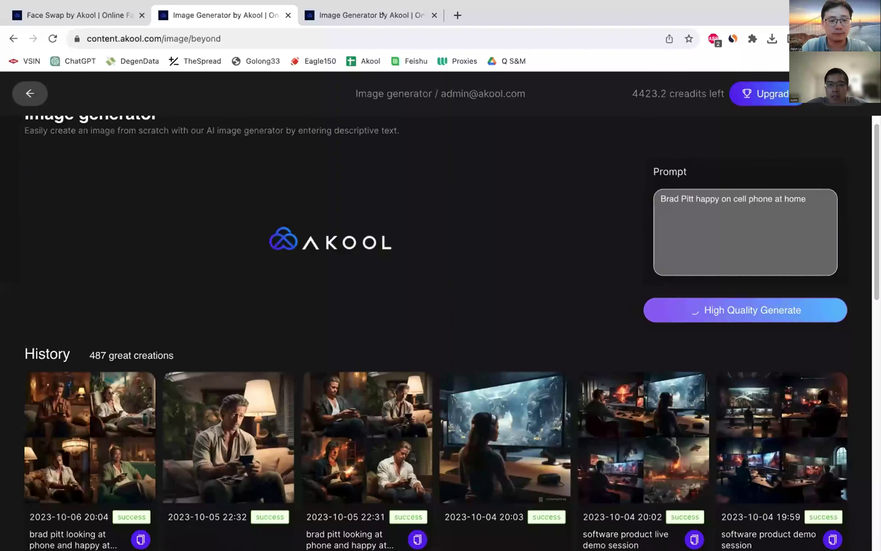
On the third Image Generator tab, inspect the four generated Brad Pitt phone images.
left_click(365, 14)
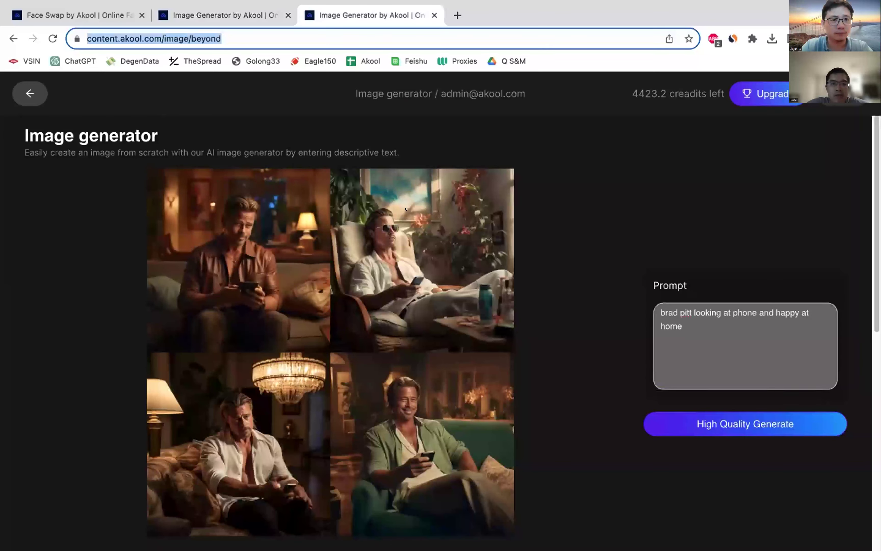
scroll(589, 230, "down", 1)
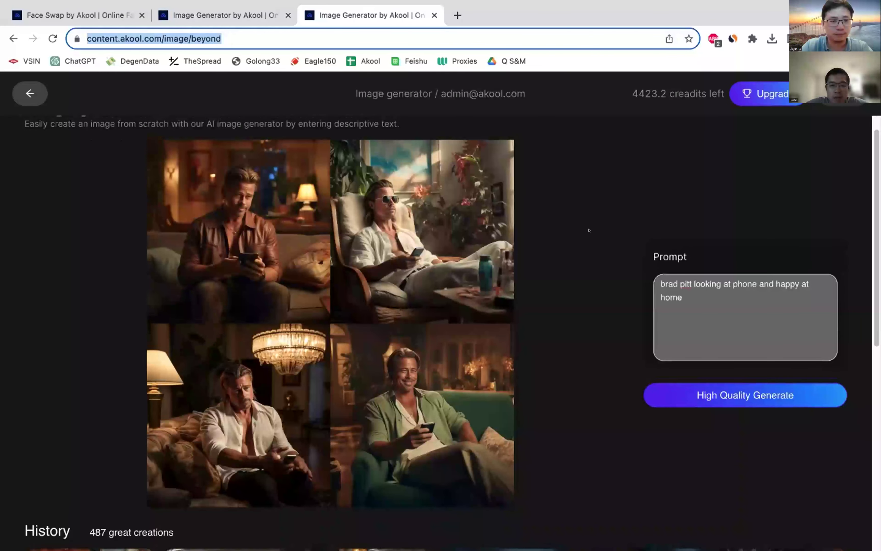
scroll(589, 230, "up", 1)
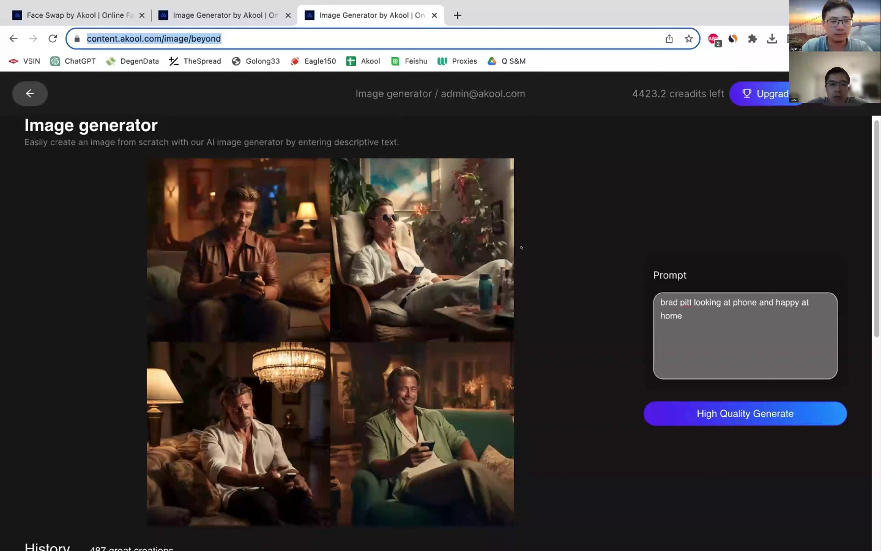
mouse_move(237, 248)
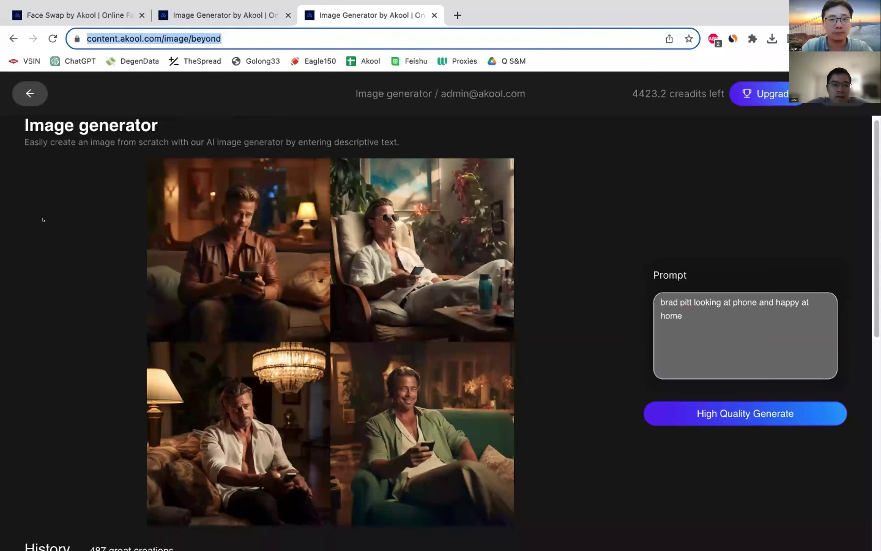
mouse_move(237, 218)
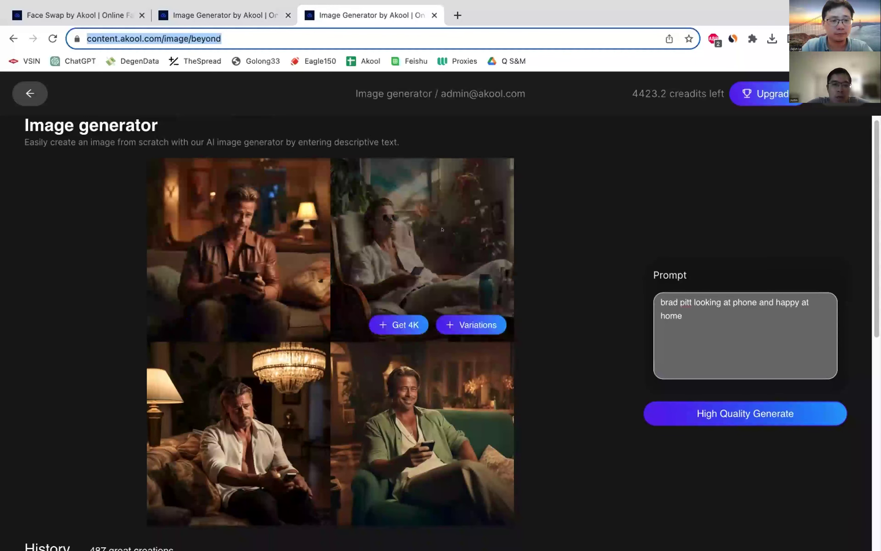
mouse_move(352, 279)
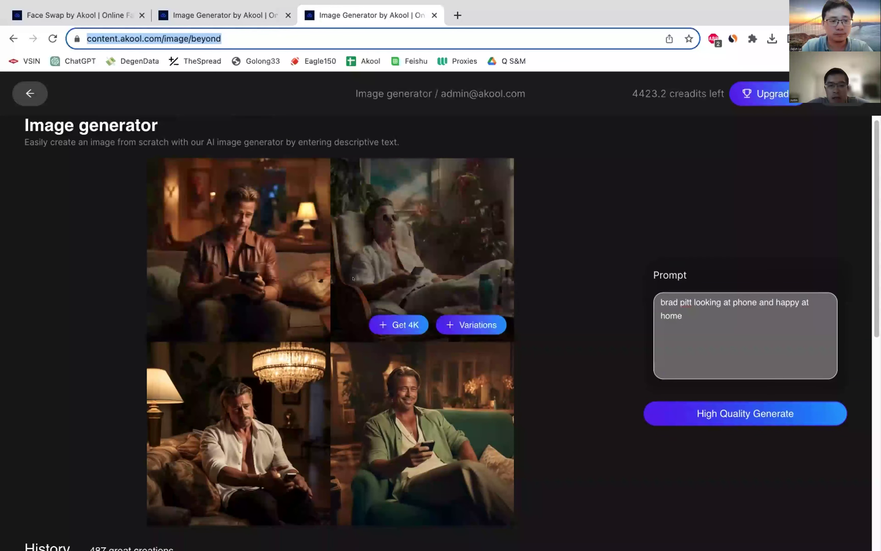
mouse_move(267, 268)
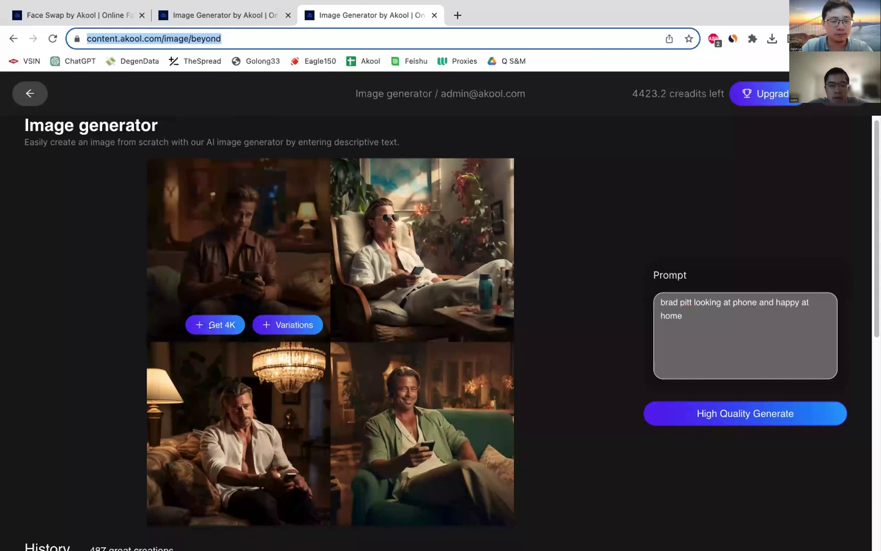
scroll(112, 315, "down", 5)
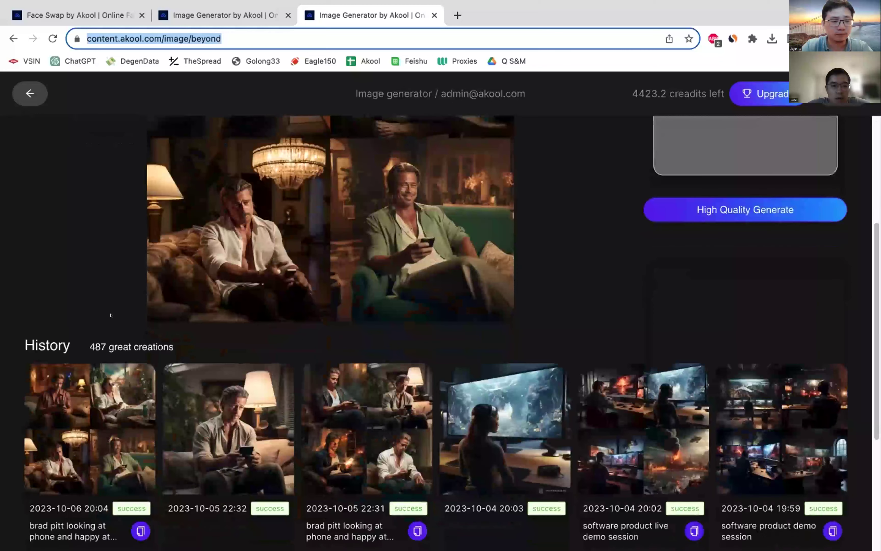
scroll(120, 308, "down", 1)
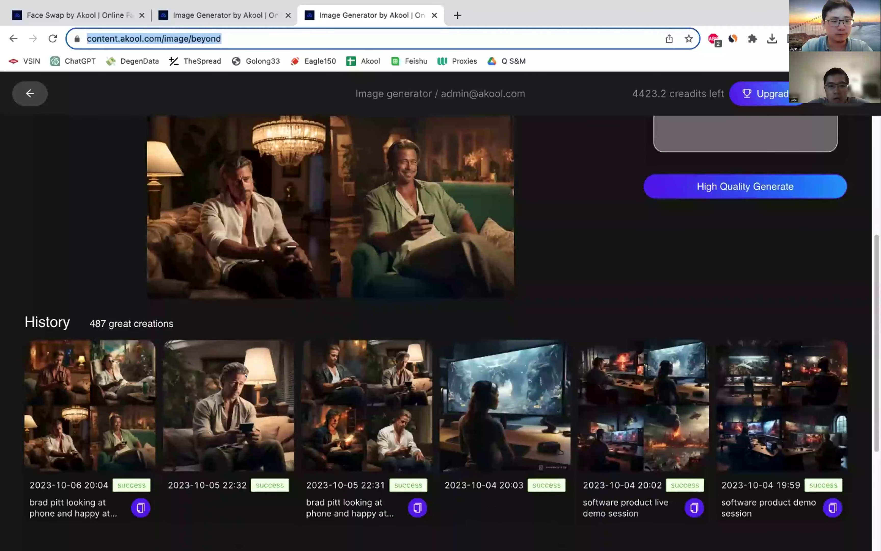
mouse_move(246, 375)
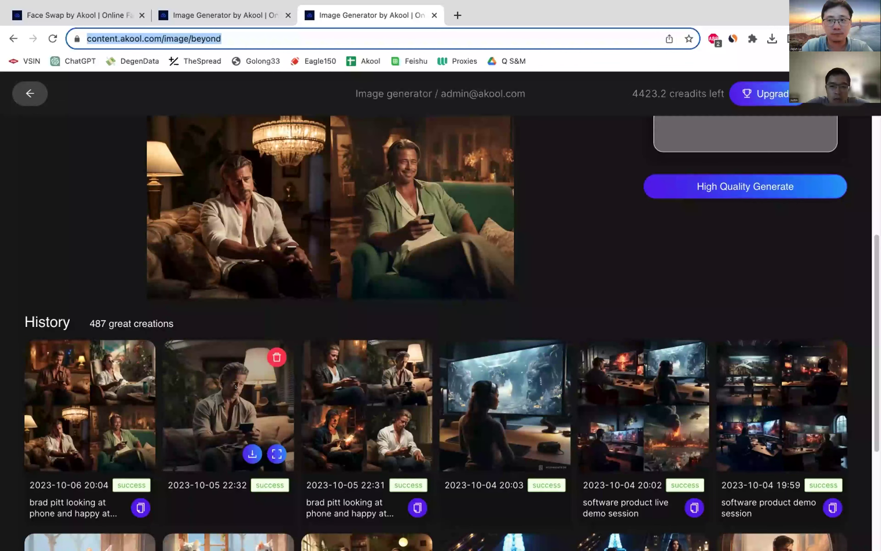
scroll(236, 386, "down", 1)
scroll(235, 386, "down", 6)
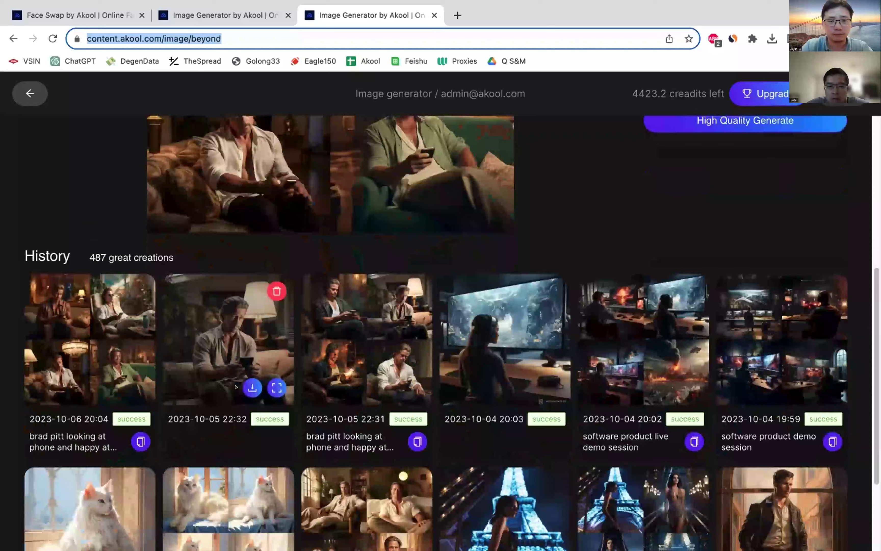
scroll(235, 386, "up", 4)
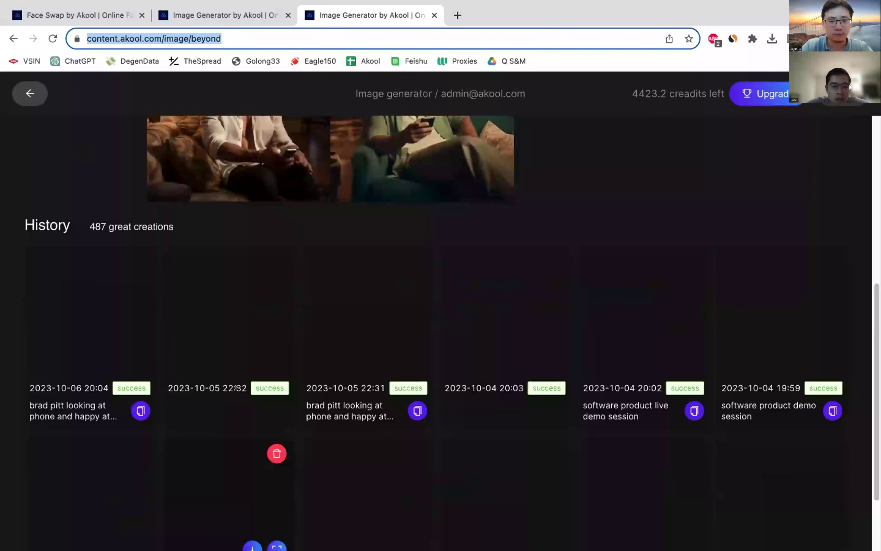
scroll(235, 387, "up", 2)
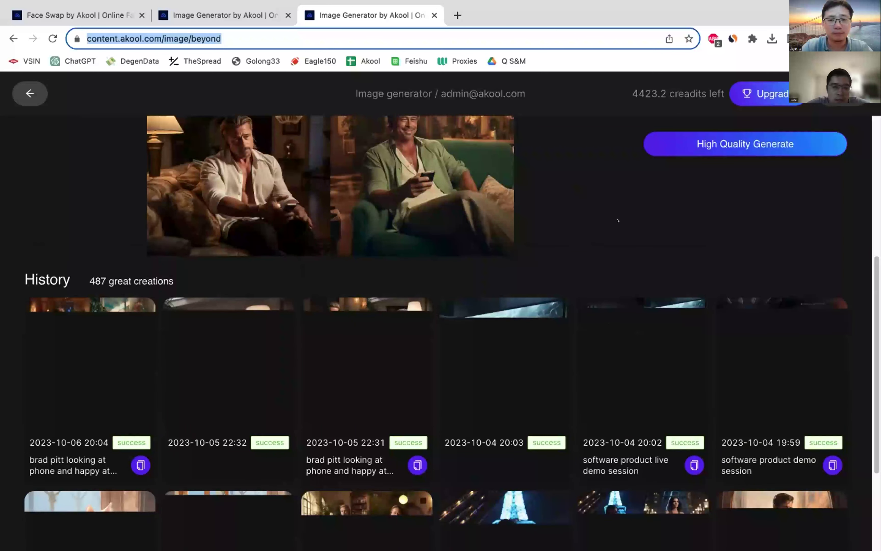
scroll(617, 220, "up", 1)
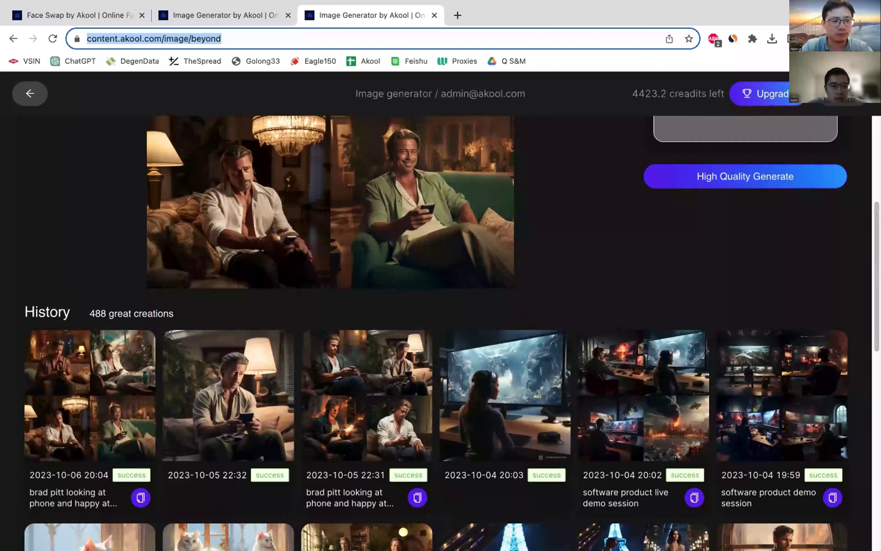
mouse_move(79, 347)
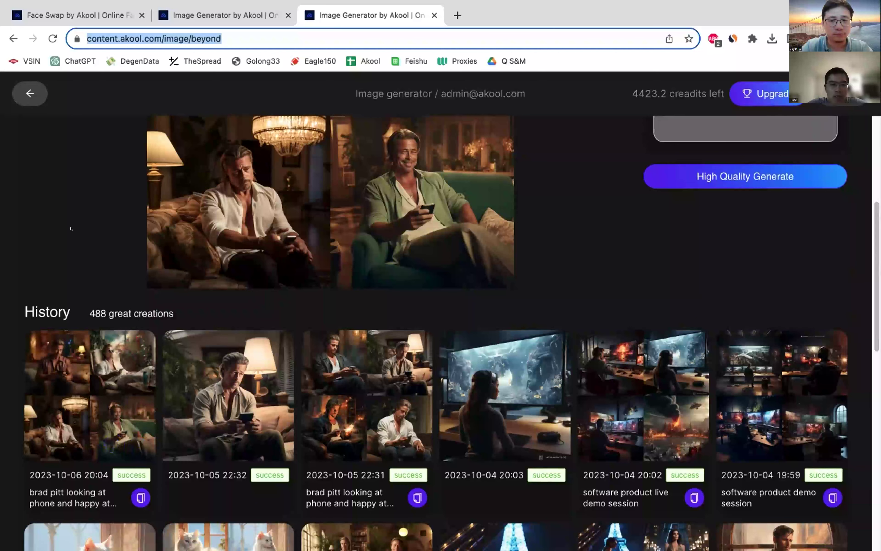
scroll(660, 219, "up", 4)
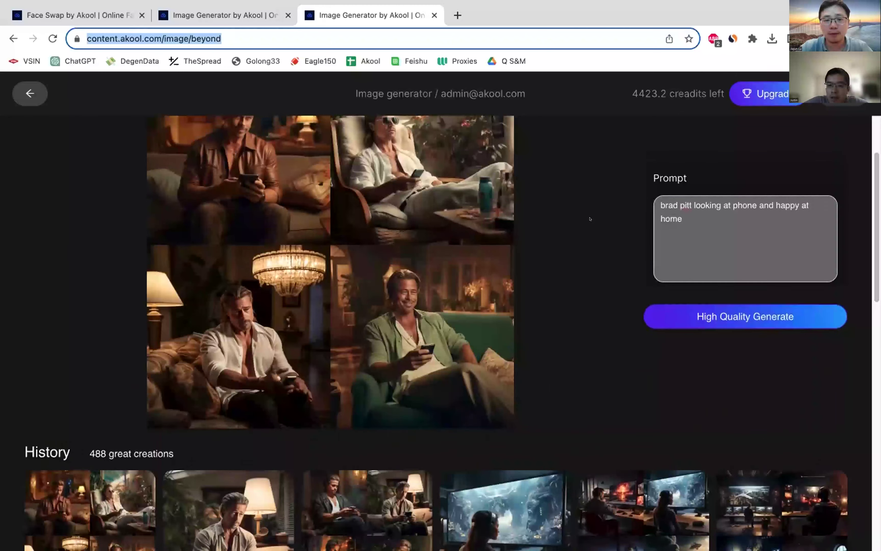
scroll(590, 218, "down", 4)
scroll(590, 218, "down", 1)
scroll(590, 218, "up", 8)
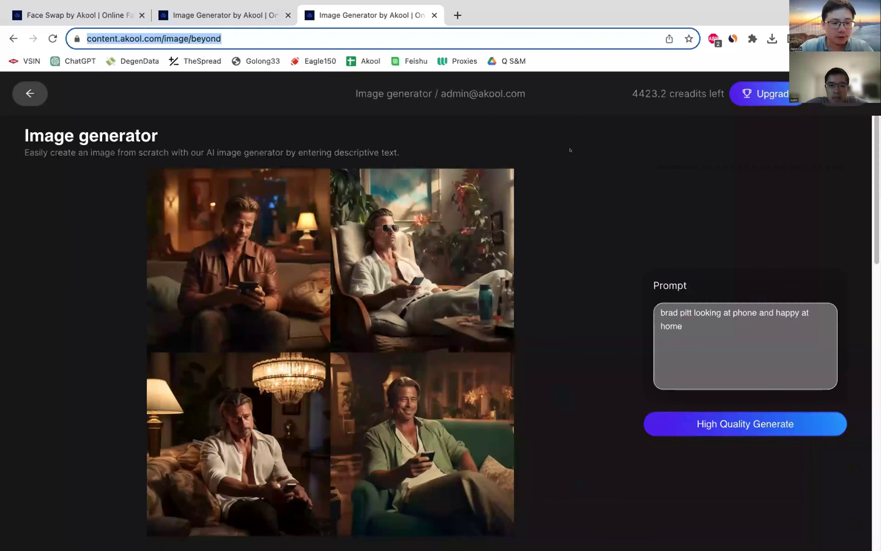
mouse_move(461, 2)
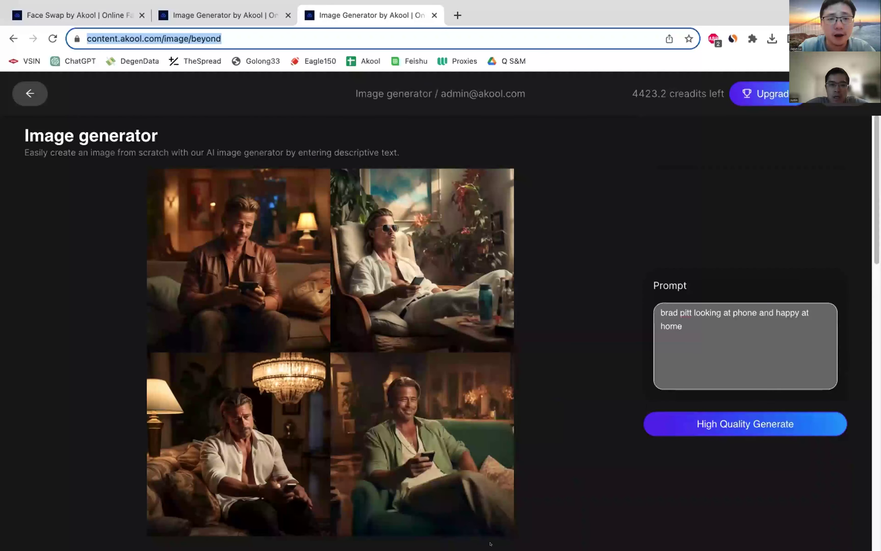
Bring the Zoom meeting window to the front from the Dock.
mouse_move(532, 548)
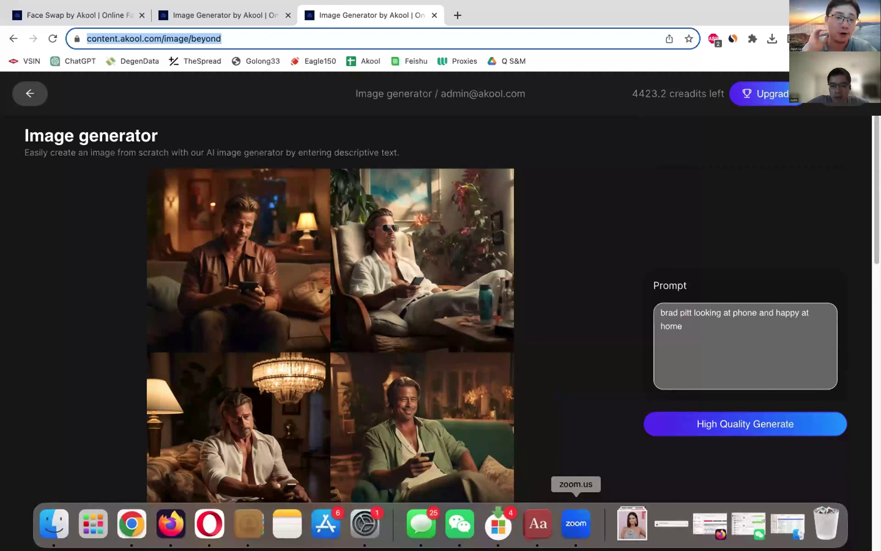
left_click(578, 531)
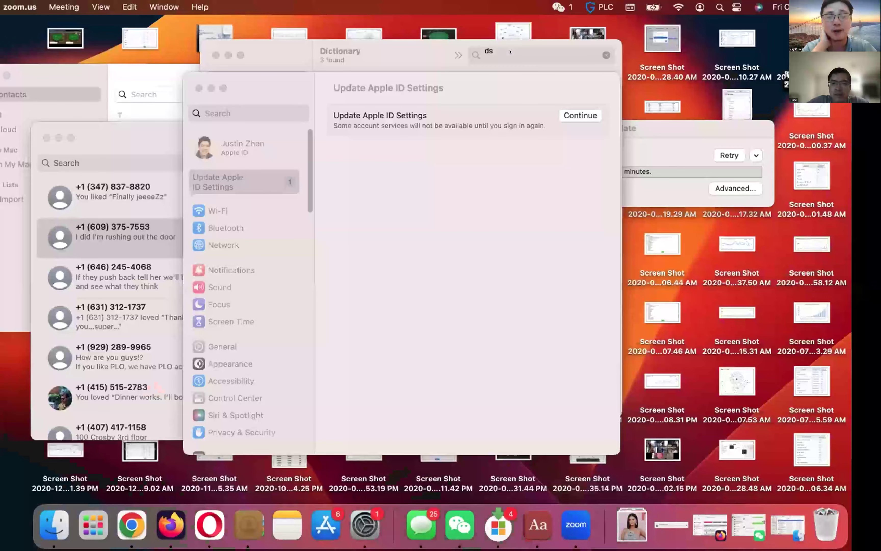